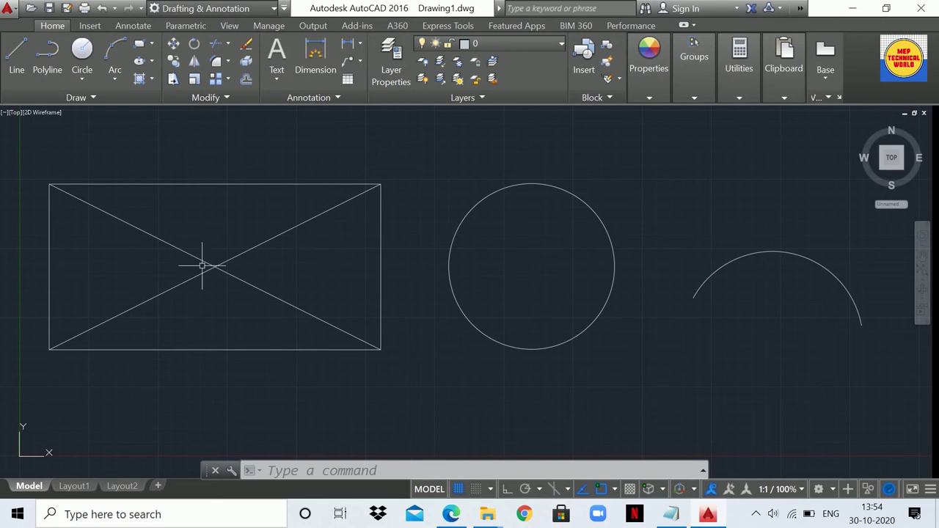
Step: Add a linear dimension along the rectangle's top edge, placing the dimension line 5 units above it
click(322, 478)
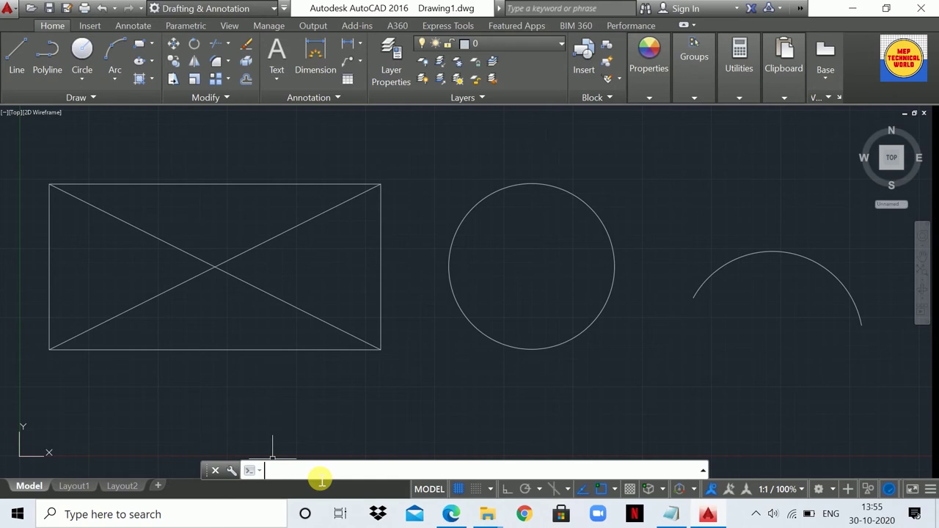
text(dli)
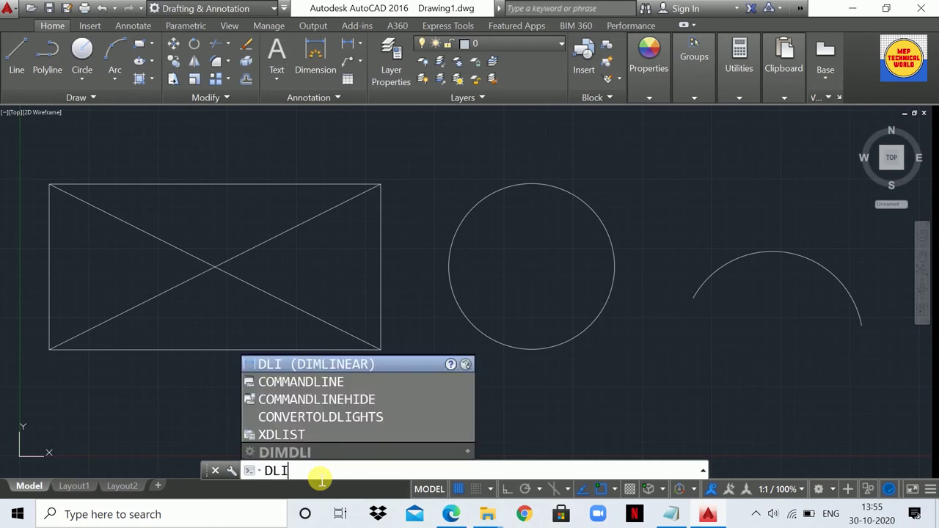
key(Return)
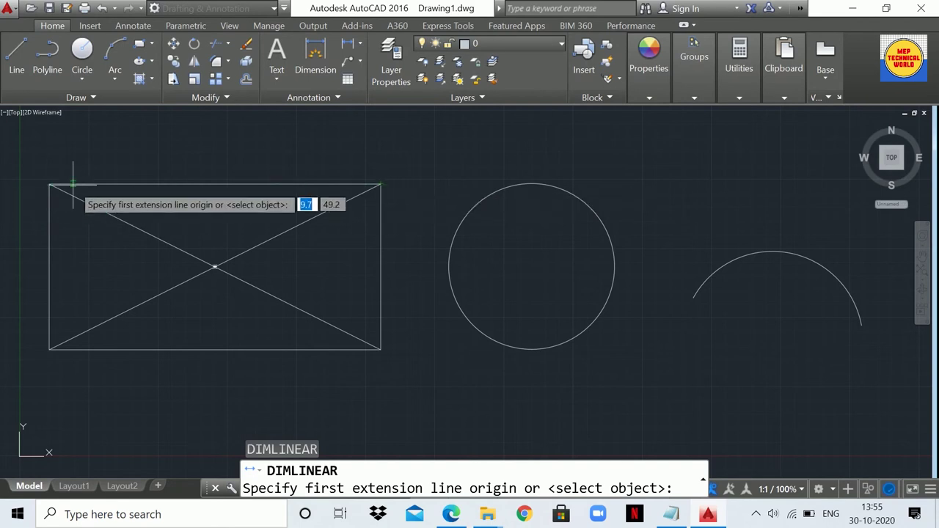
click(48, 184)
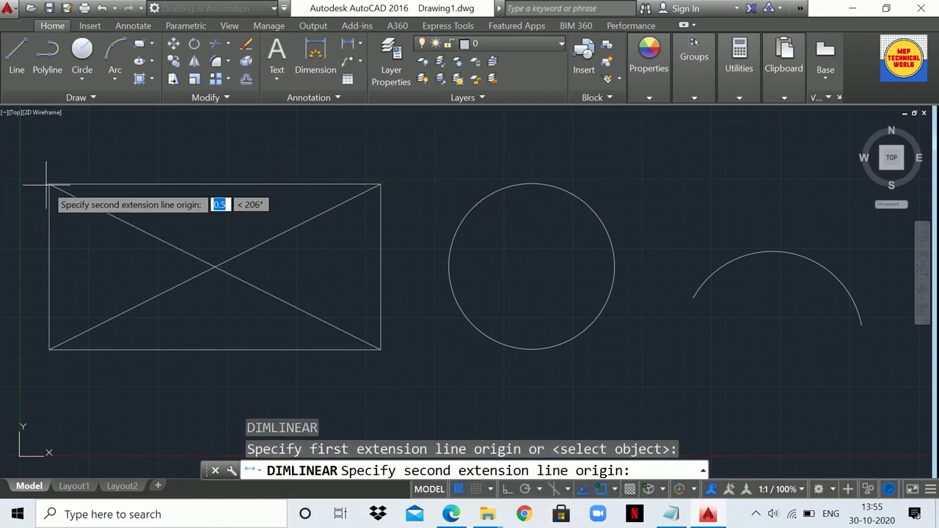
click(381, 184)
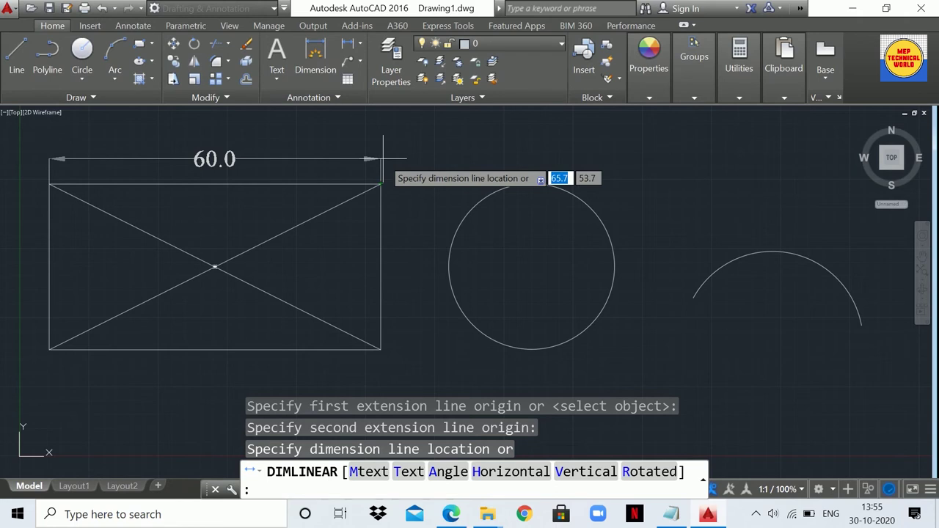
text(5)
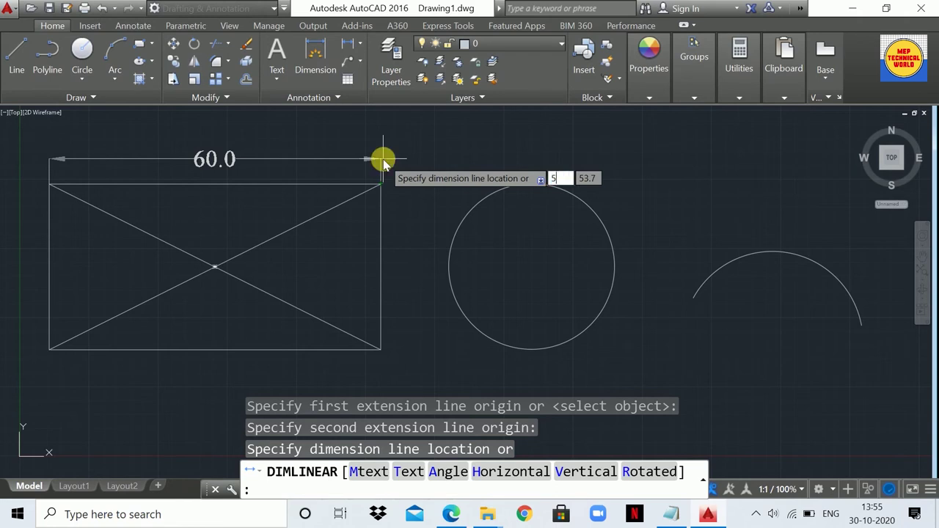
key(Return)
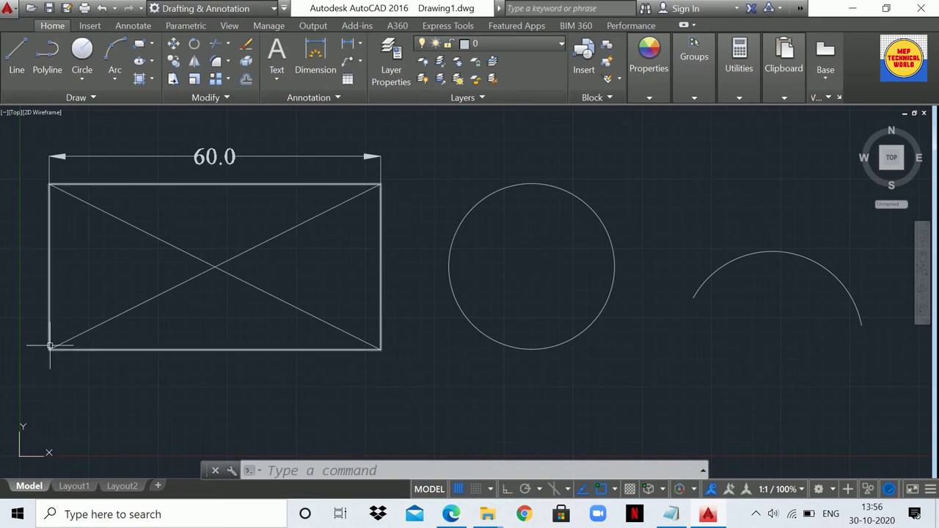
Step: Add a vertical linear dimension to the rectangle's left edge, with the dimension line outside the rectangle
click(327, 473)
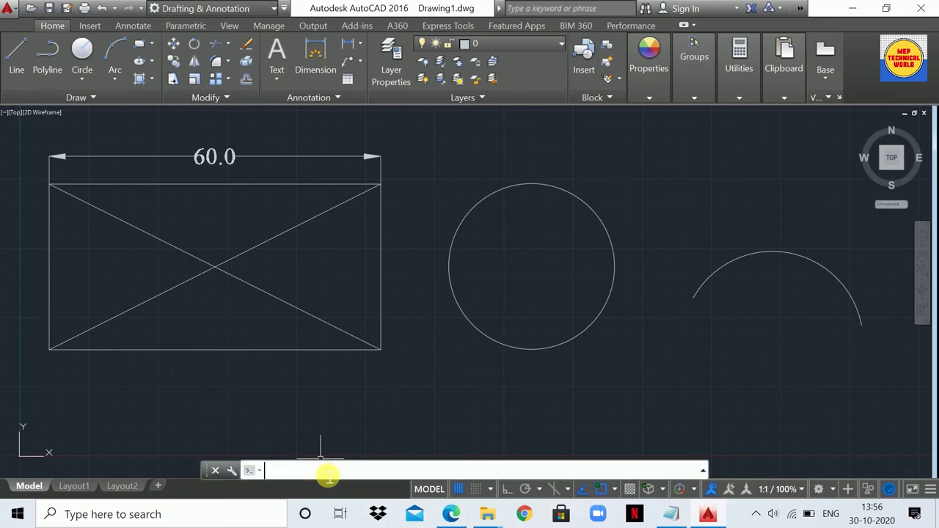
text(DLI)
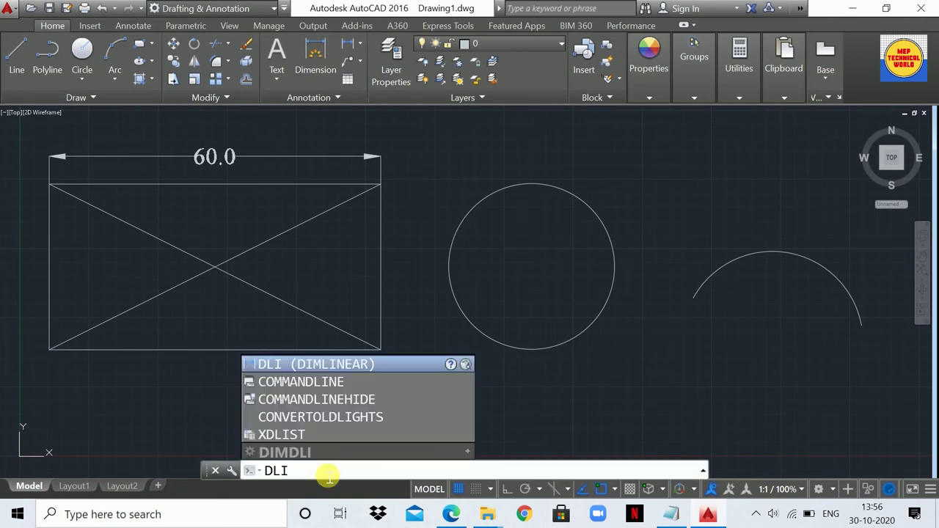
key(Return)
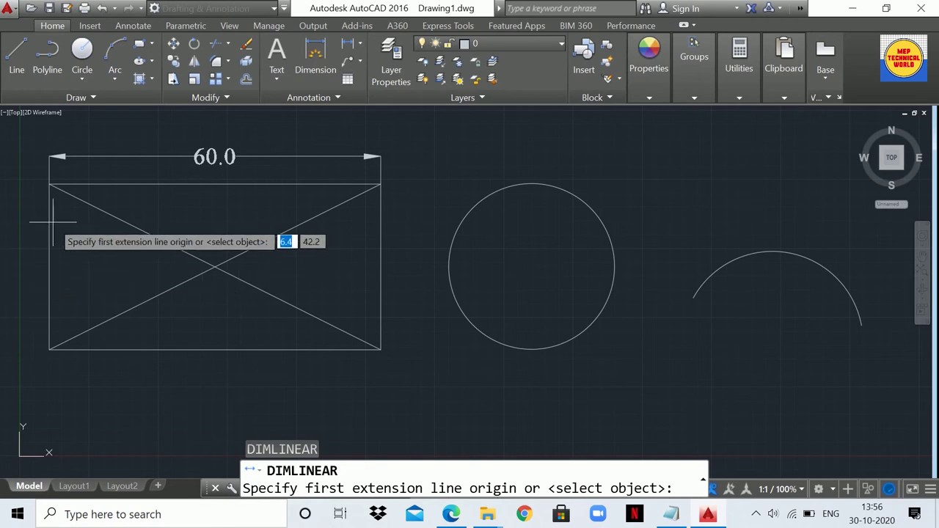
click(49, 184)
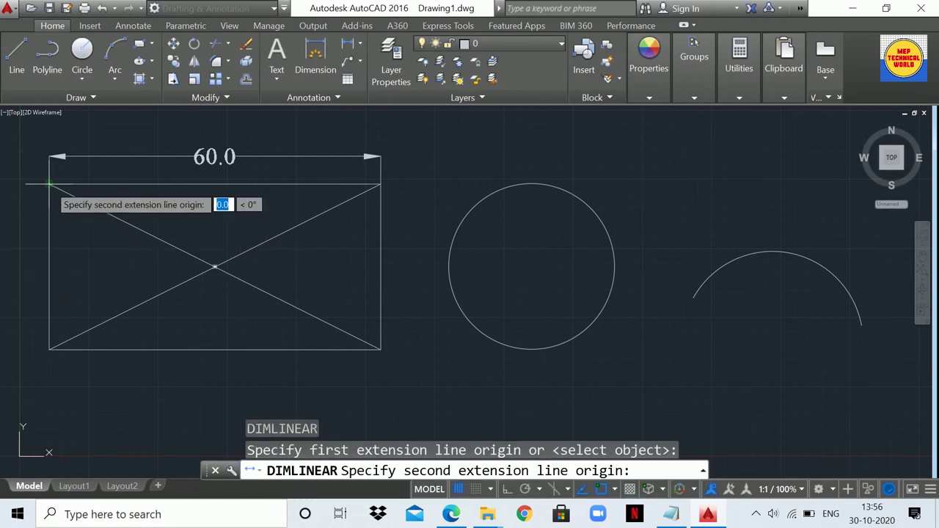
click(49, 350)
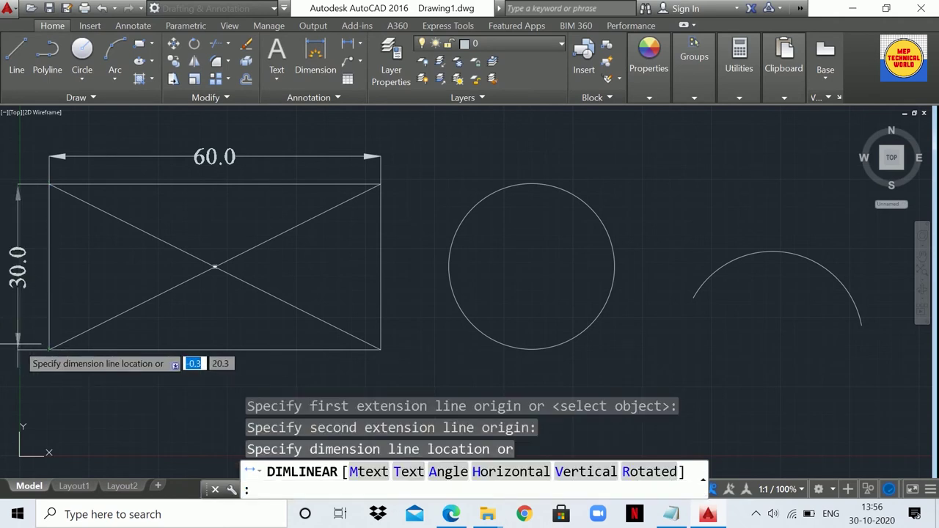
click(19, 344)
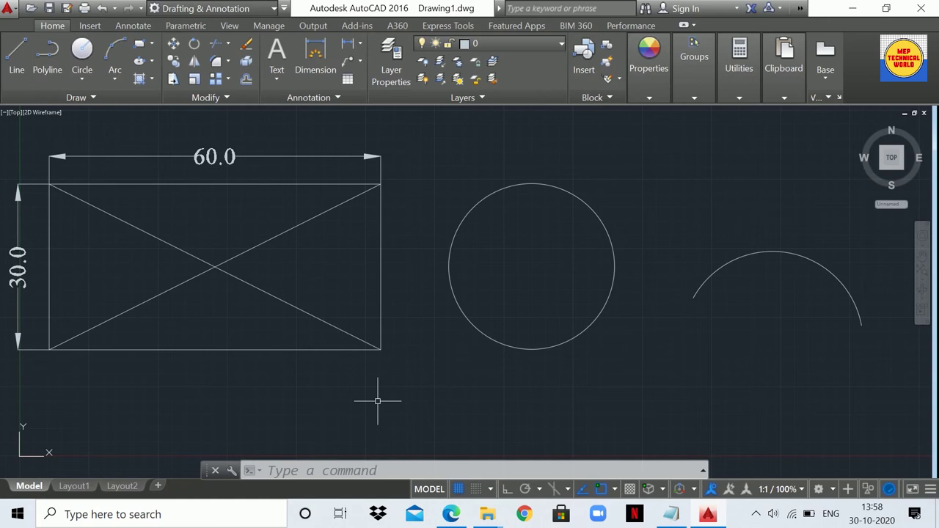
Step: Add an aligned dimension to the diagonal from the rectangle's lower-left to upper-right corner, placing its line below the diagonal
click(322, 471)
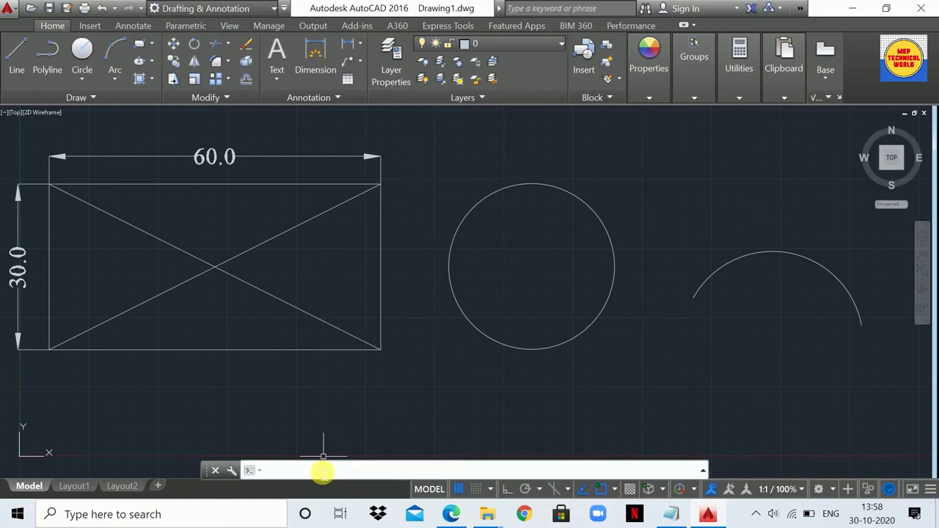
text(DAL)
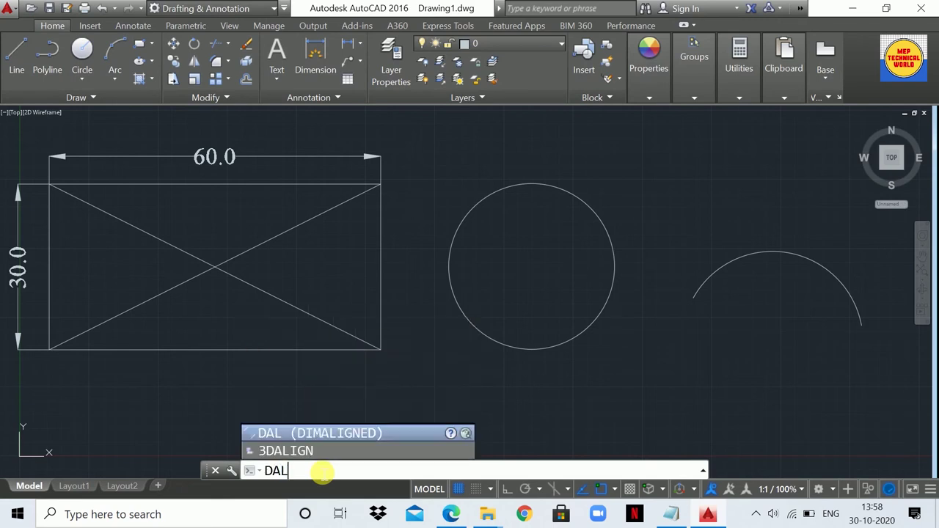
key(Return)
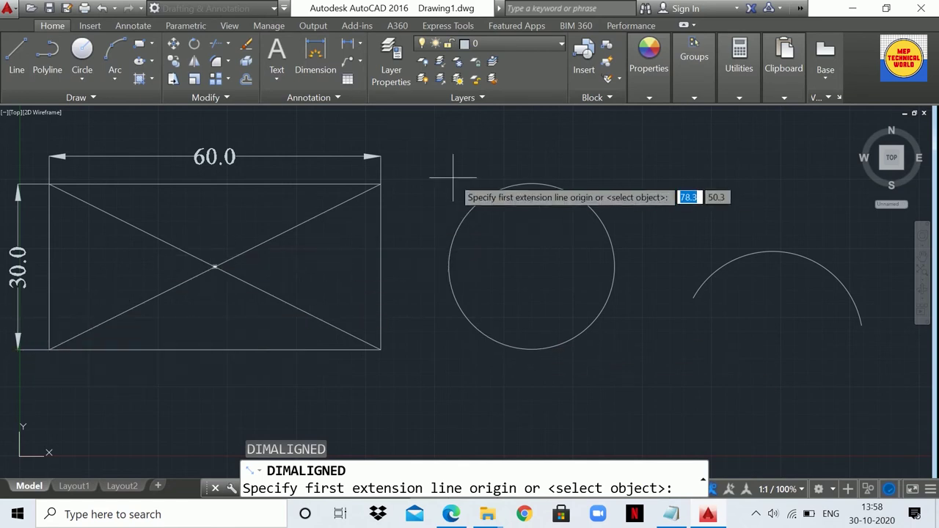
click(49, 349)
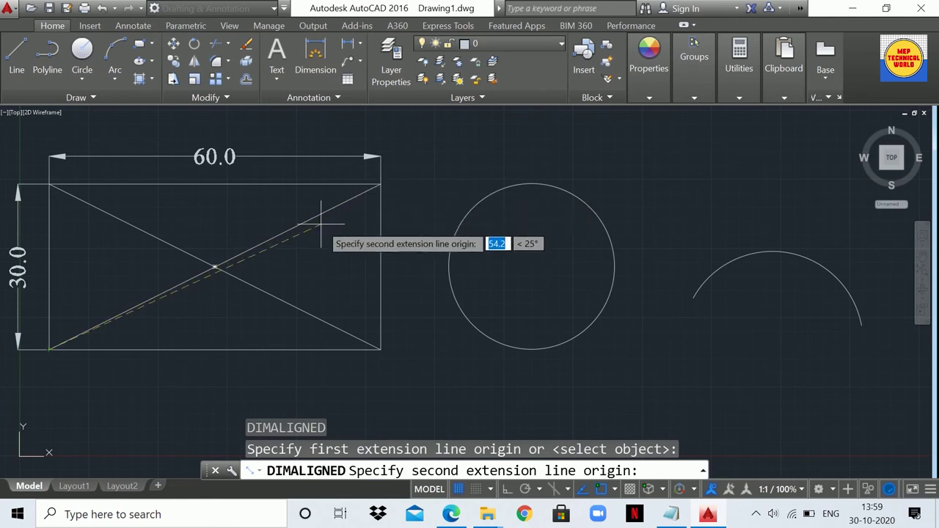
click(380, 182)
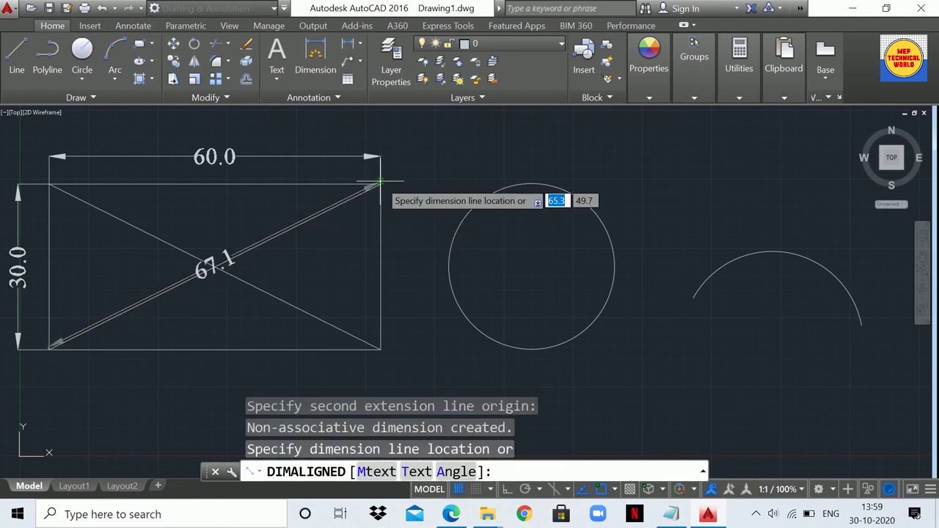
click(419, 257)
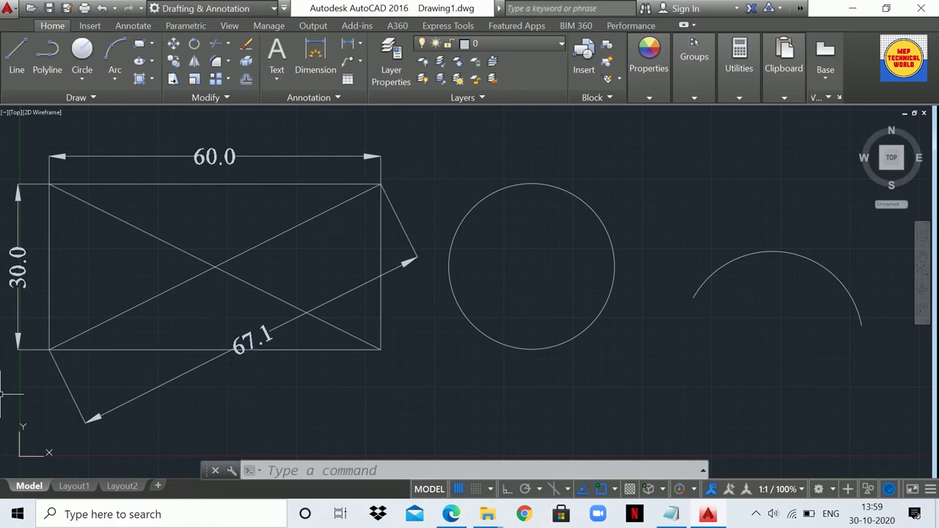
Step: Add an aligned dimension to the rectangle's right edge, with the dimension line outside, between the rectangle and the circle
scroll(424, 203, up, 2)
scroll(423, 203, down, 2)
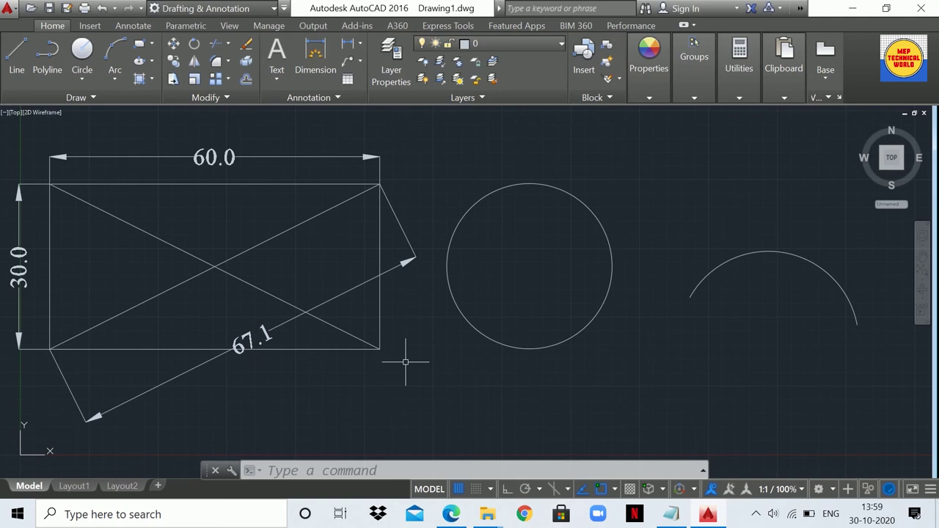
click(346, 471)
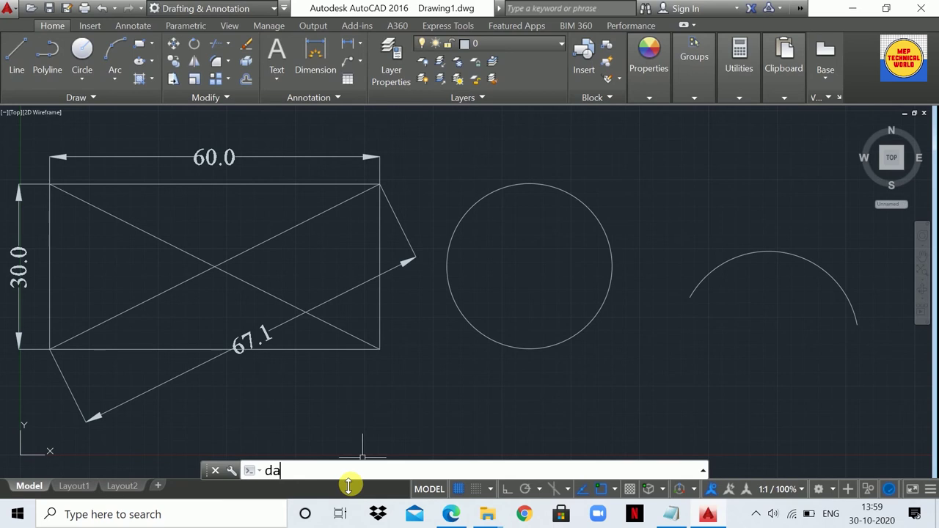
key(Return)
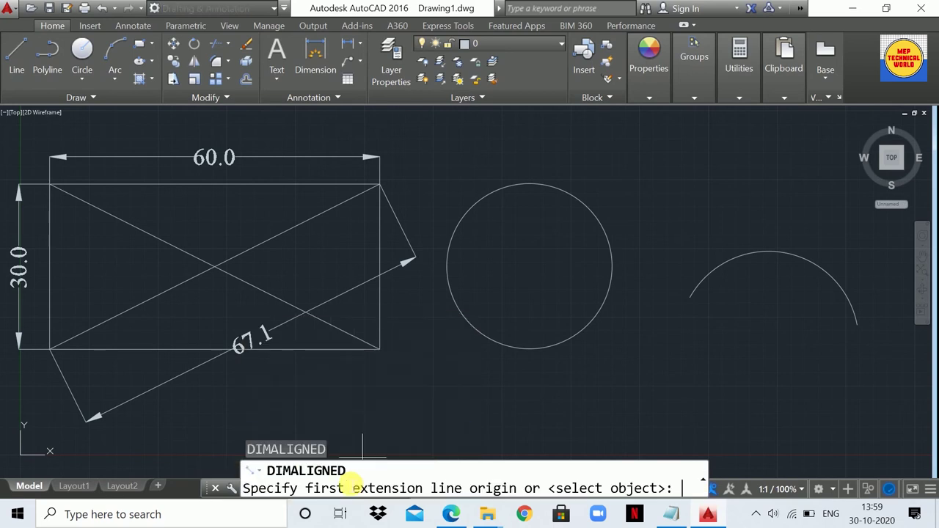
click(380, 184)
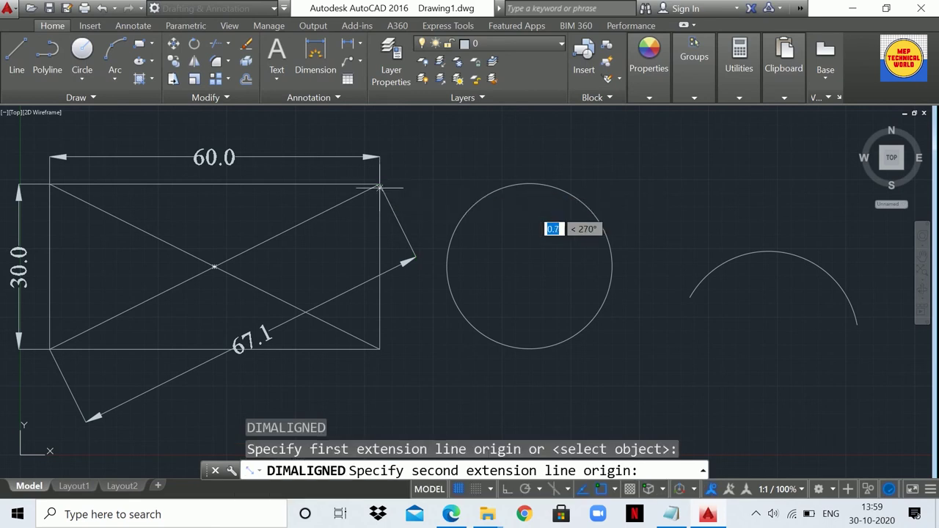
click(380, 350)
click(419, 363)
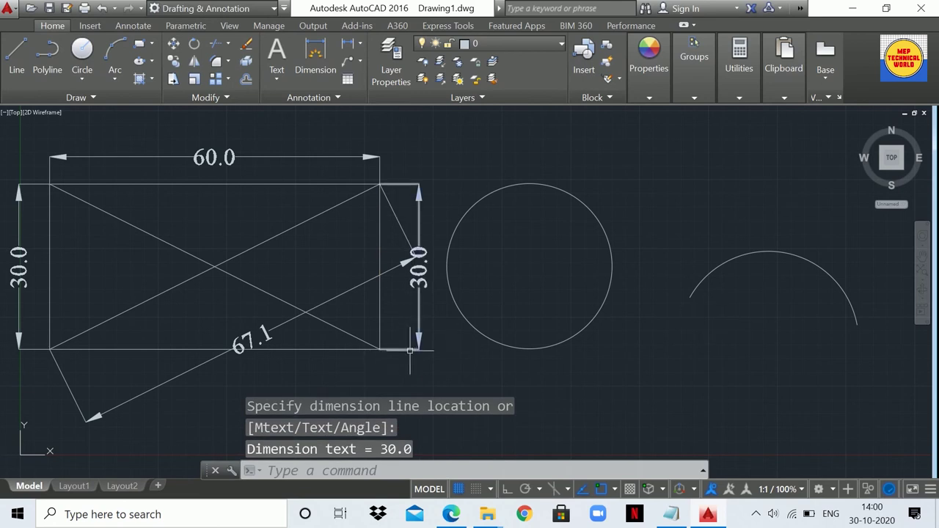
Step: Add an aligned dimension to the rectangle's bottom edge, placing the dimension line below the rectangle
double_click(61, 367)
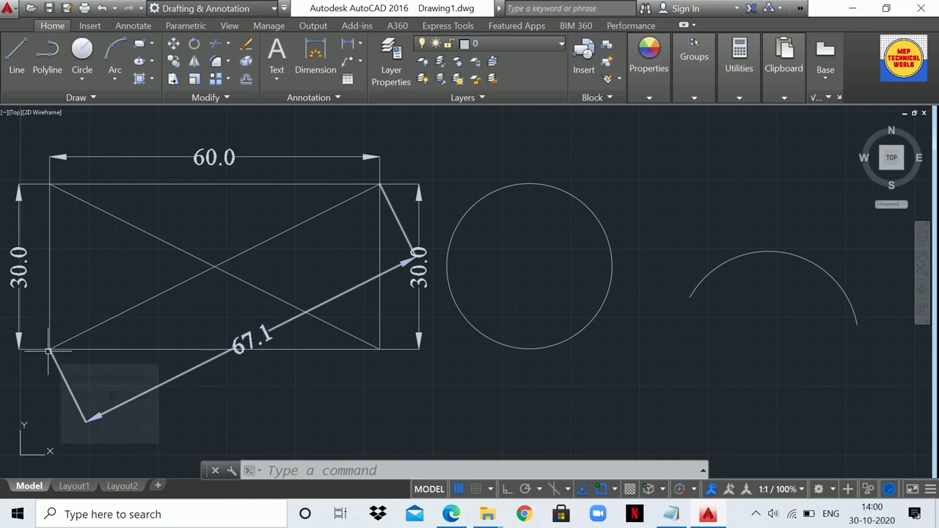
click(326, 470)
text(dal)
key(Return)
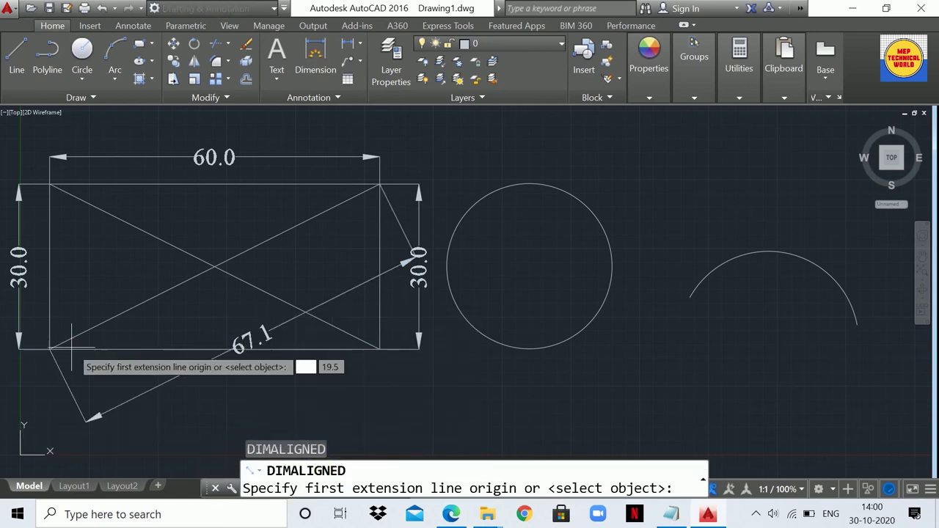
click(49, 350)
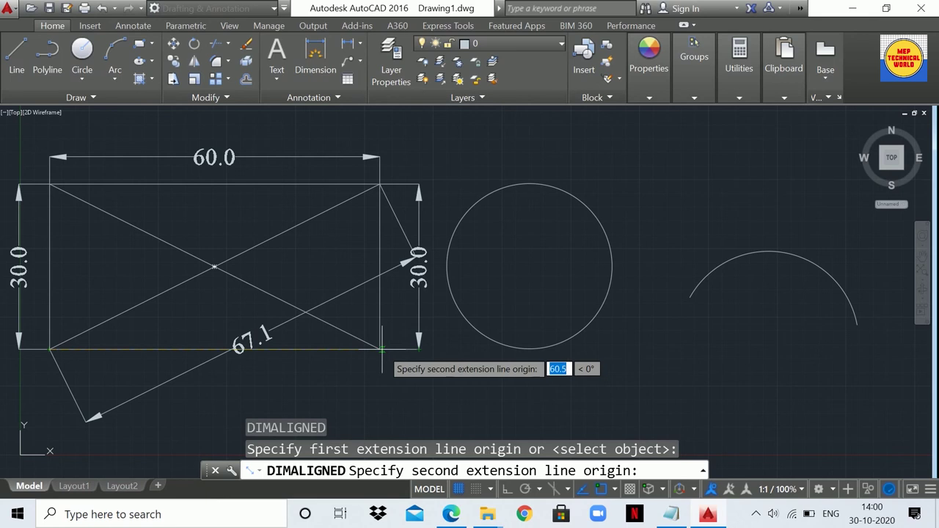
click(380, 349)
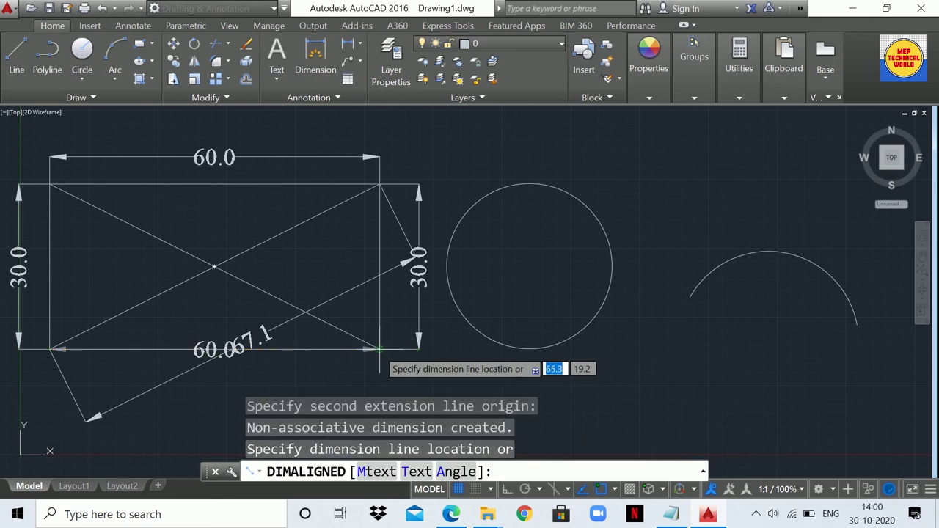
click(378, 393)
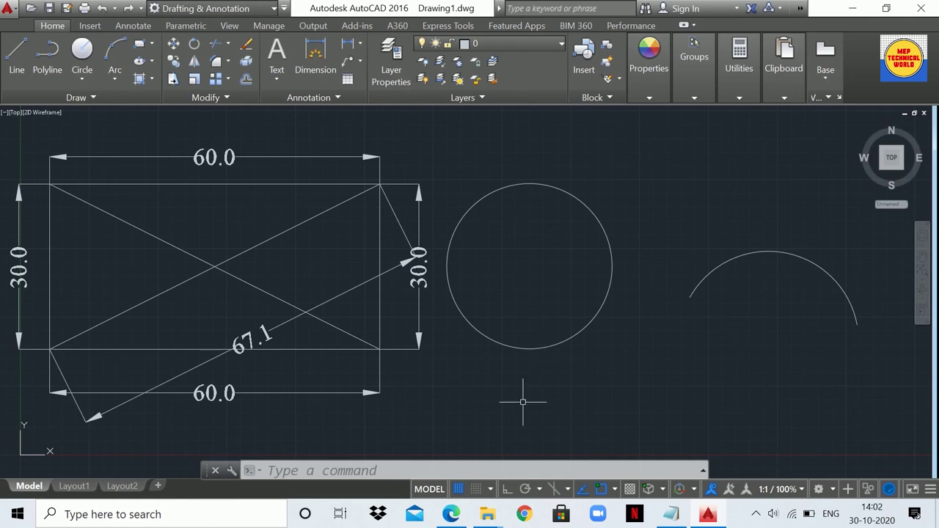
Step: Add an angular dimension between the rising diagonal and the rectangle's bottom edge, placing its arc near the lower-left corner
click(360, 470)
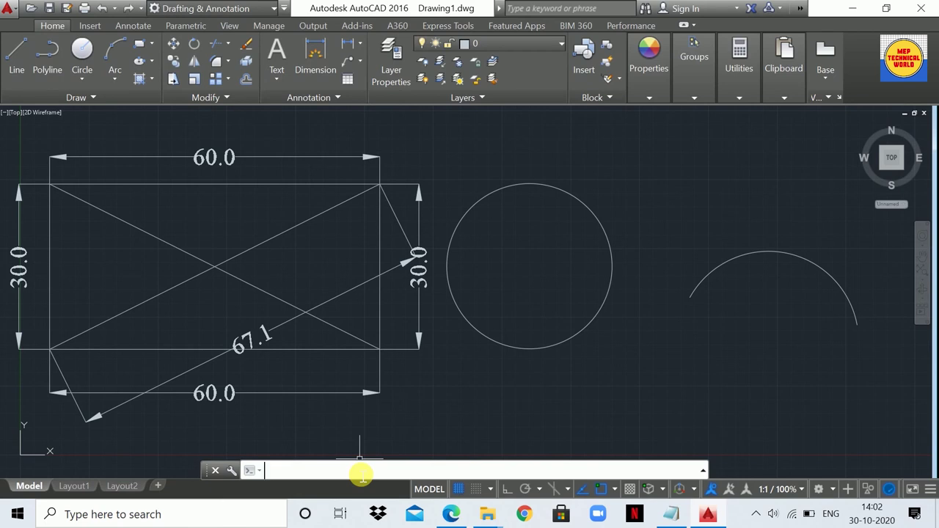
text(dan)
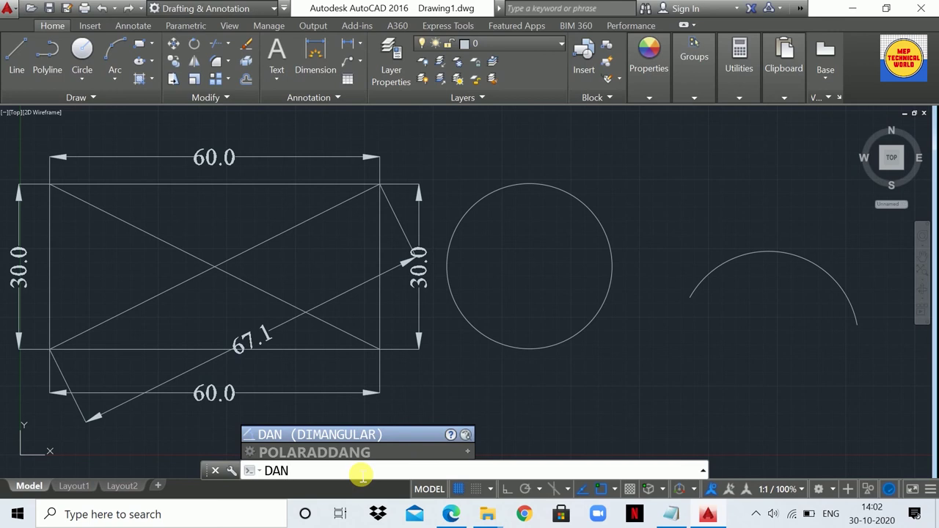
key(Return)
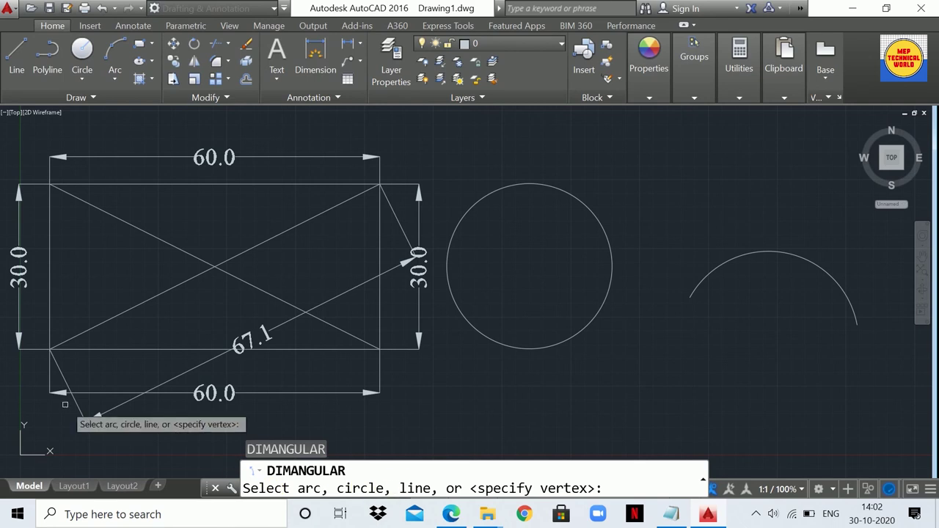
click(114, 315)
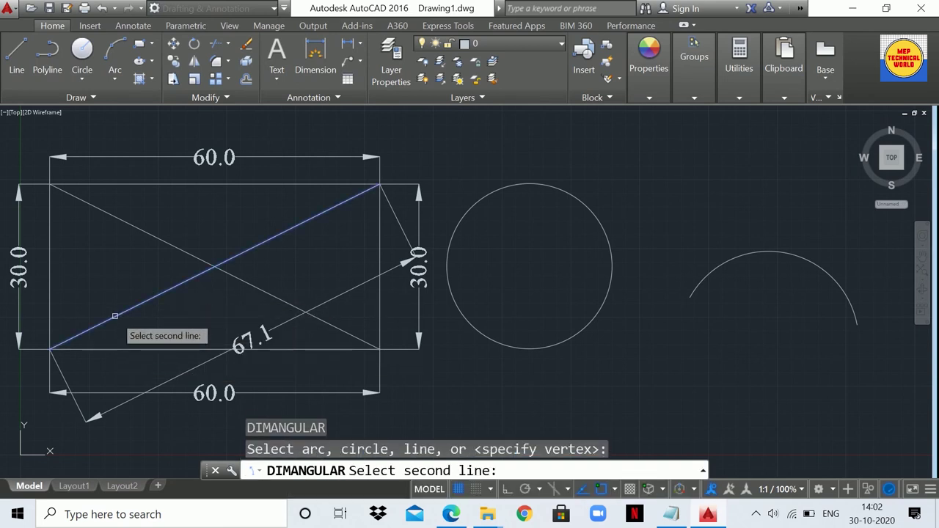
click(128, 351)
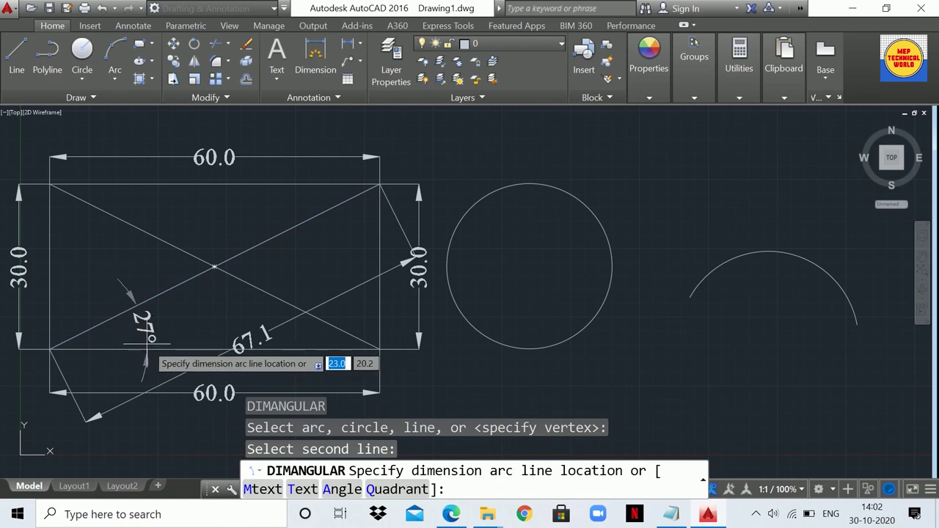
click(174, 367)
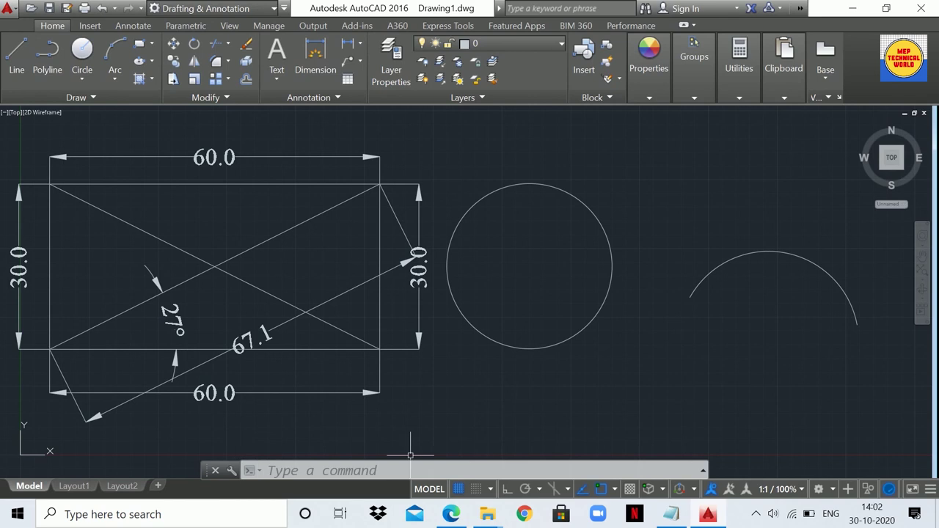
Step: Add an angular dimension between the rectangle's left edge and the rising diagonal, placing its arc inside the rectangle
click(312, 471)
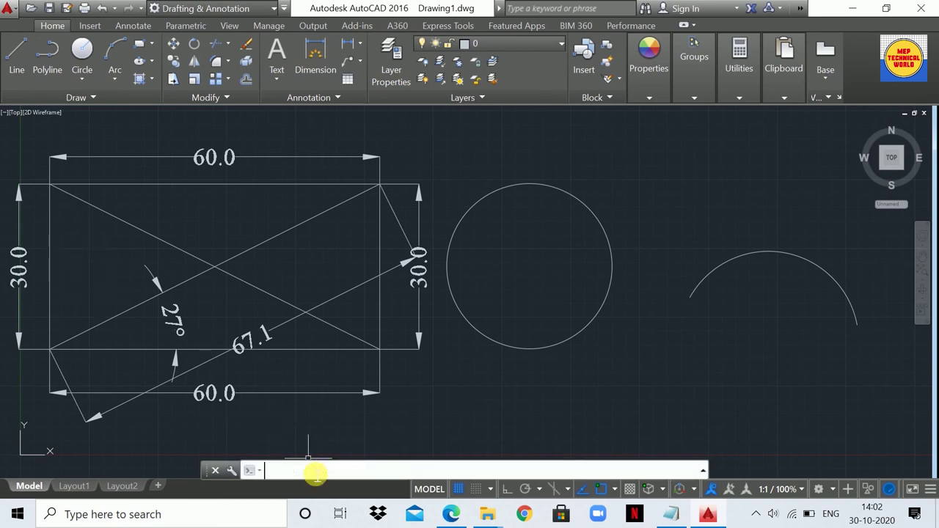
text(da)
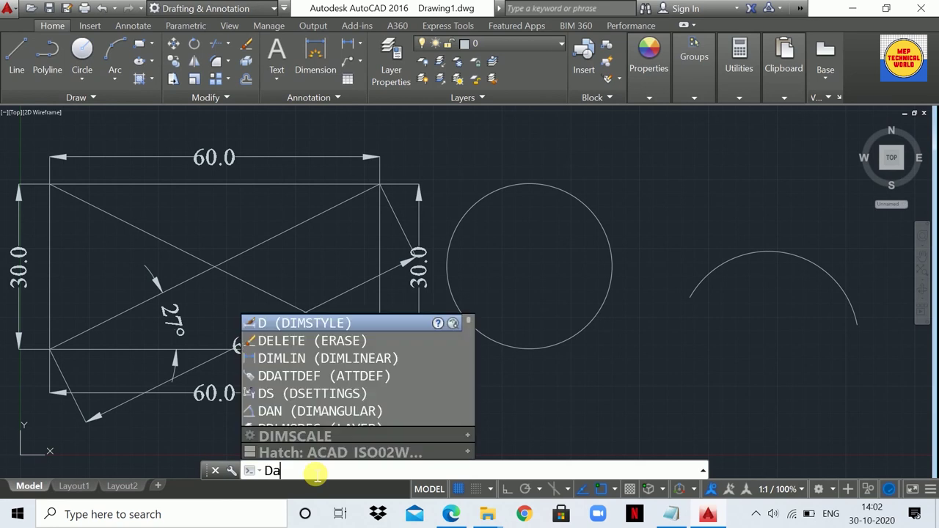
text(n)
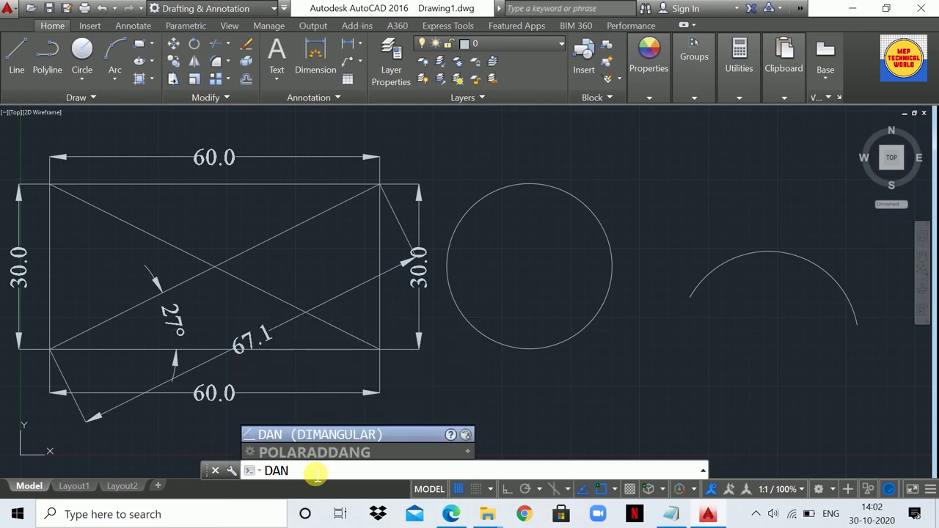
key(Return)
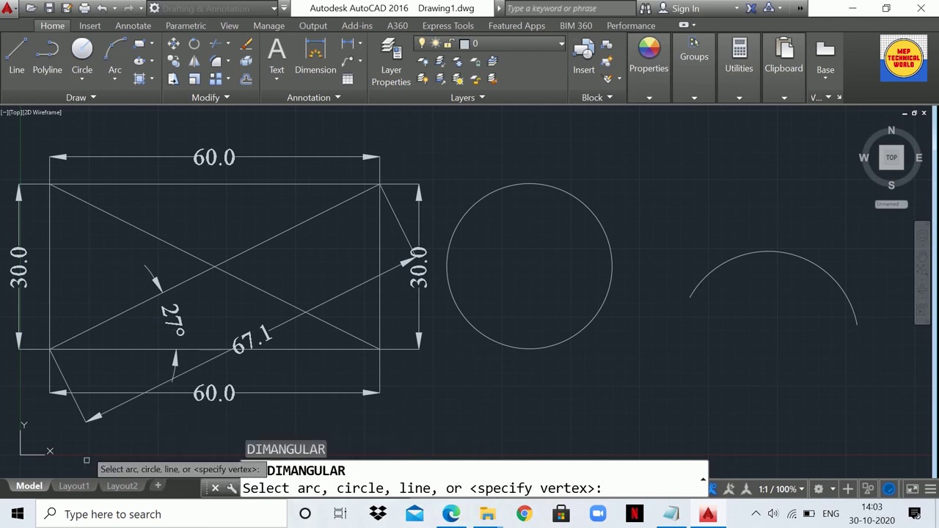
click(48, 271)
click(98, 326)
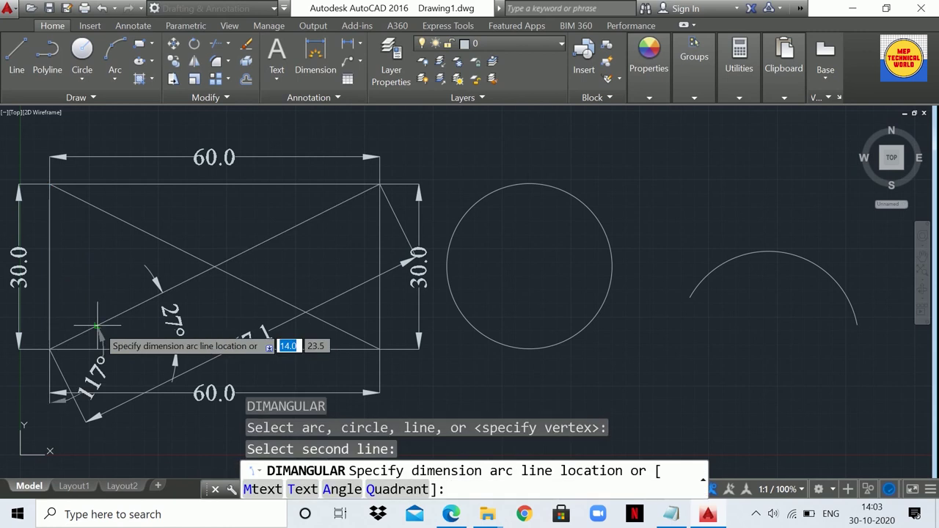
click(93, 288)
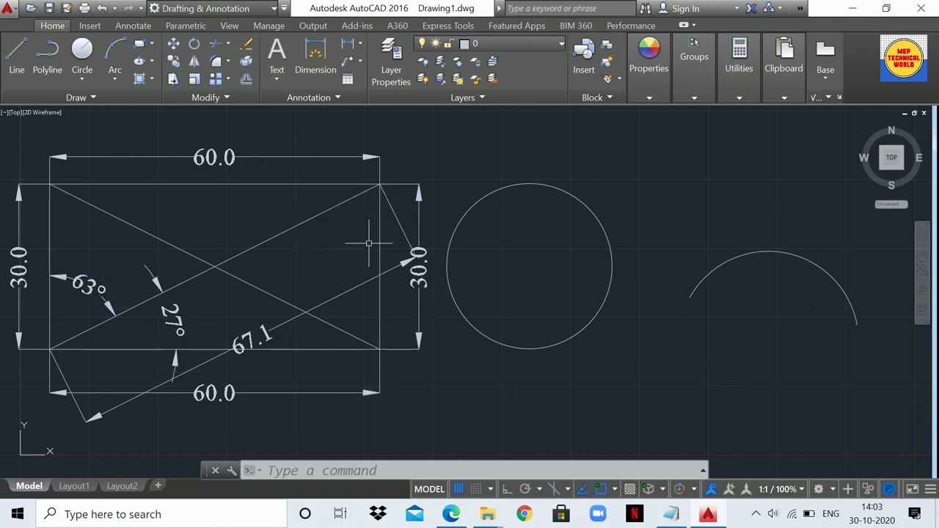
Step: Add an angular dimension between the rectangle's top and right edges, placing its arc inside the upper-right corner
click(345, 471)
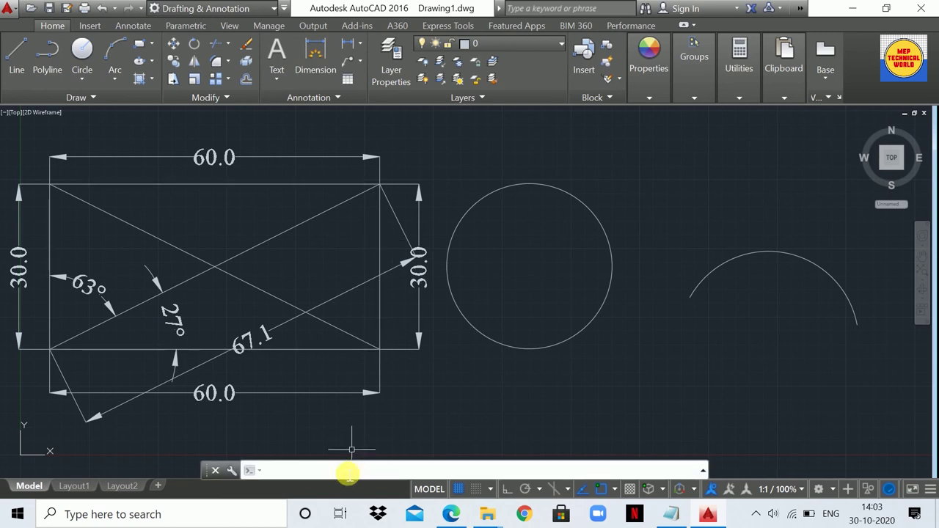
text(dan)
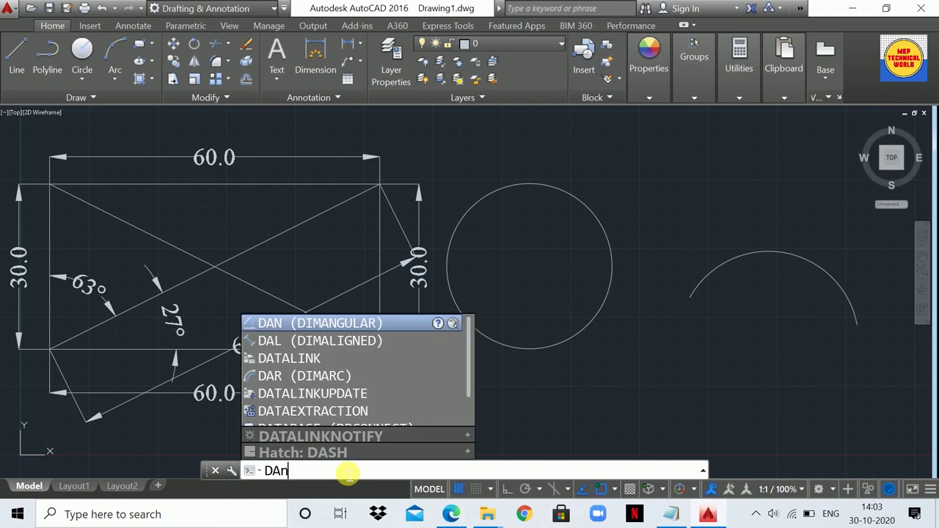
key(Return)
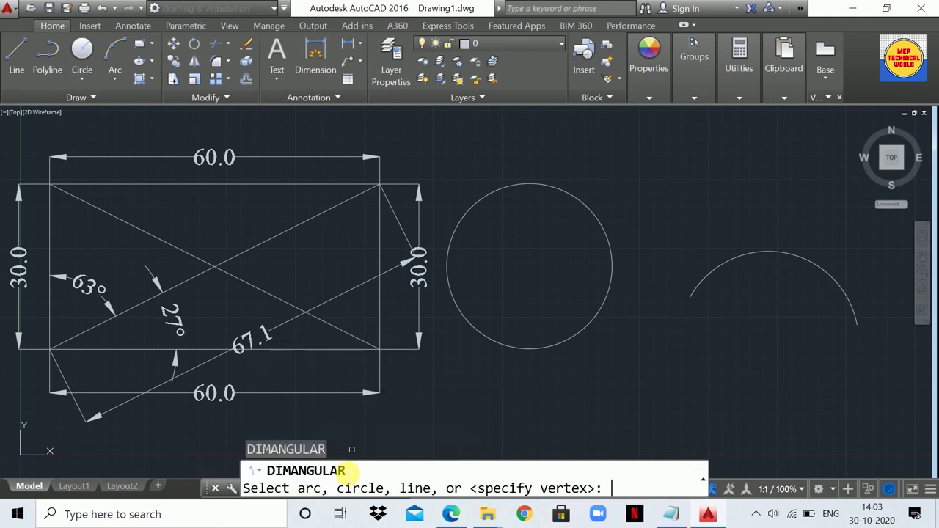
click(266, 184)
click(380, 241)
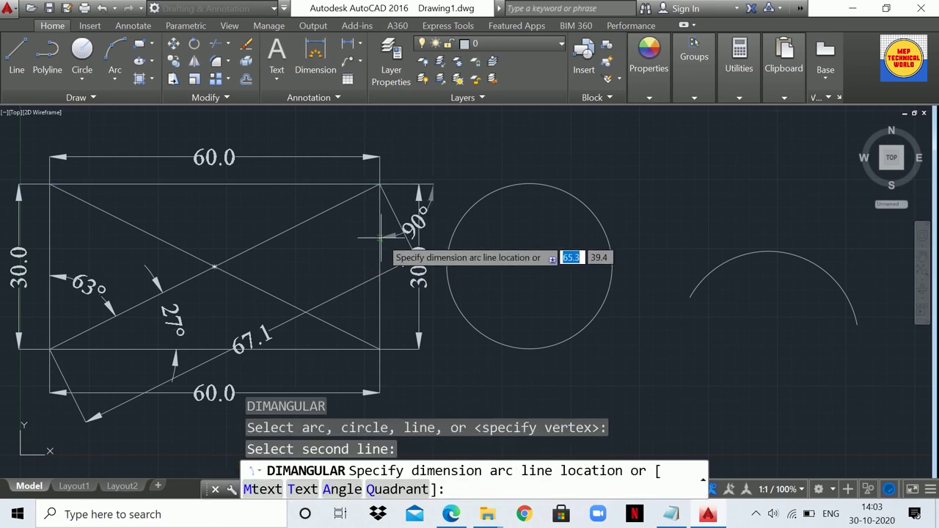
click(337, 260)
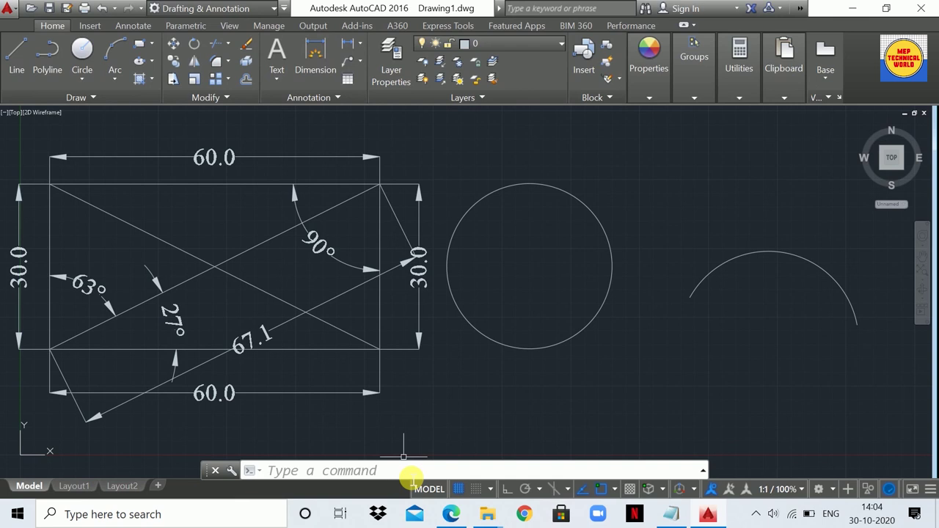
Step: Add an angular dimension to the circle from a point near its top to one near its bottom, placing the arc outside its right side
text(dimangular)
key(Return)
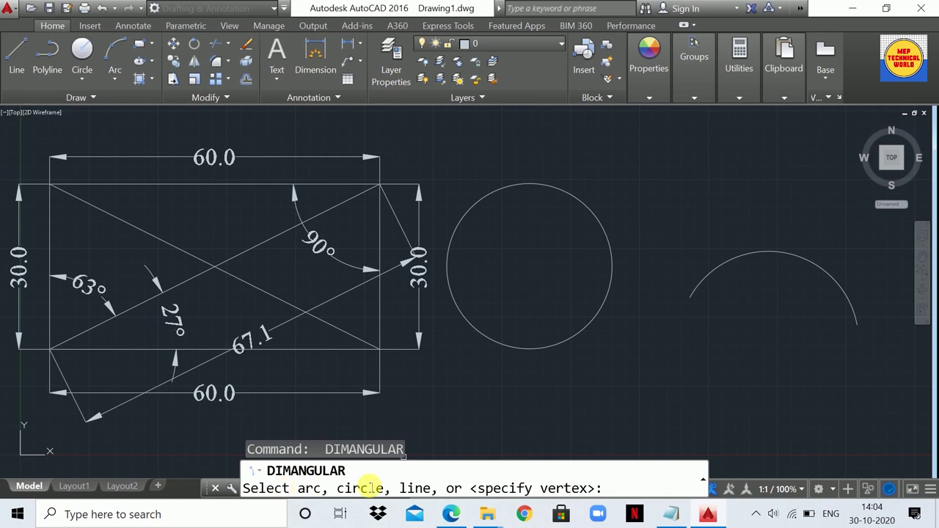
click(514, 185)
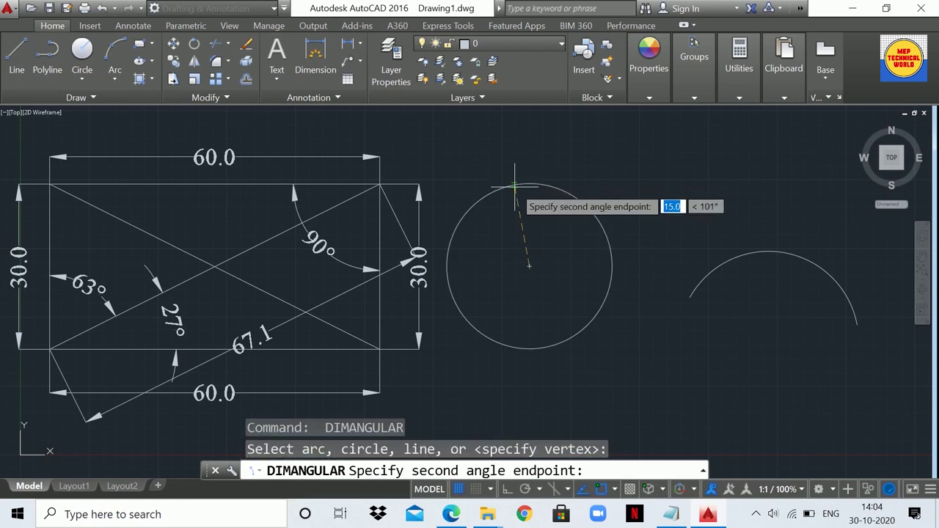
click(558, 341)
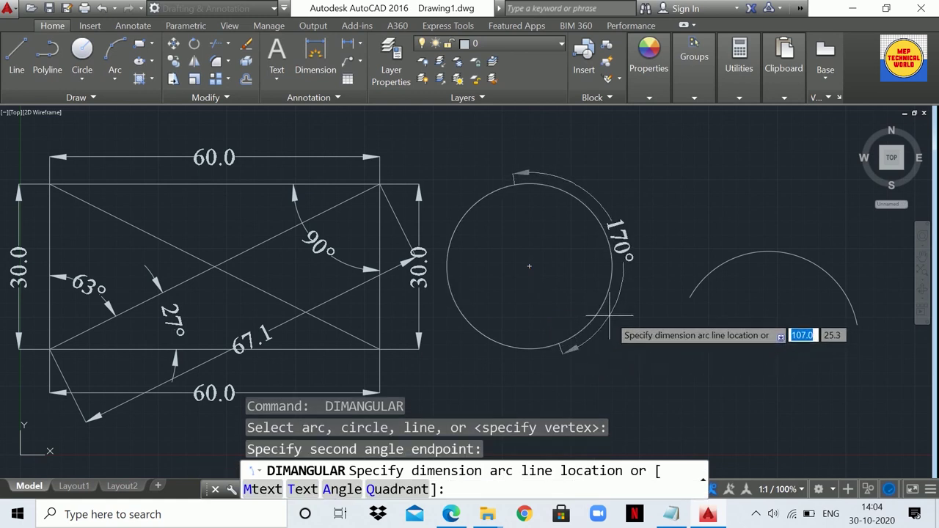
click(635, 298)
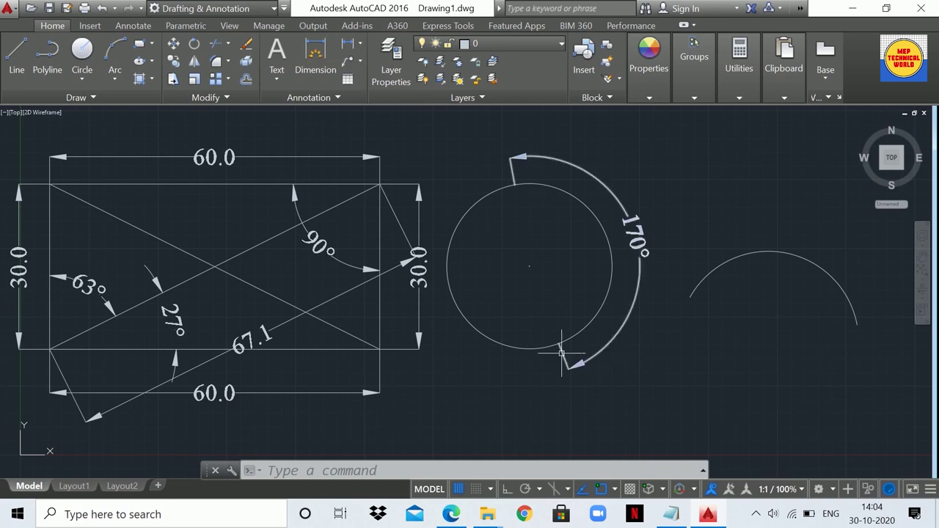
mouse_move(562, 355)
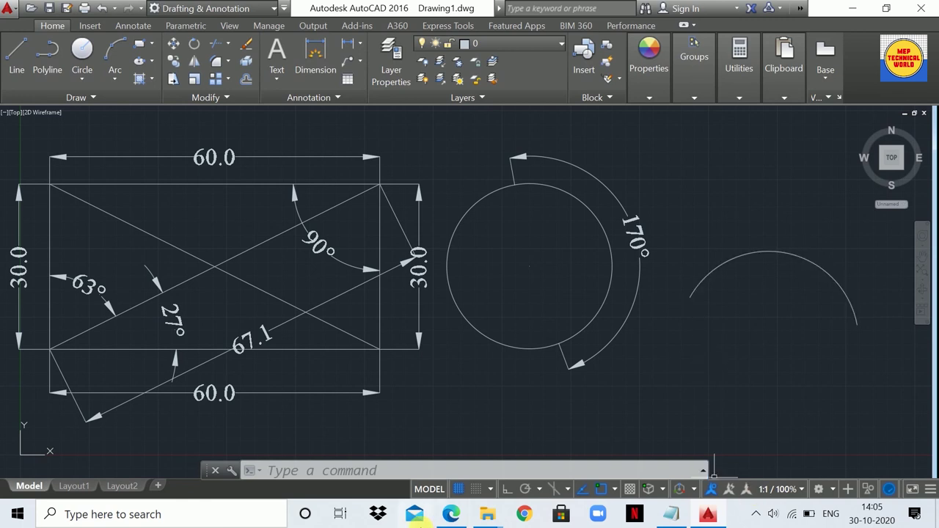
Step: Add an angular dimension to the open arc beside the circle, placing the dimension arc just outside it
click(396, 475)
text(dan)
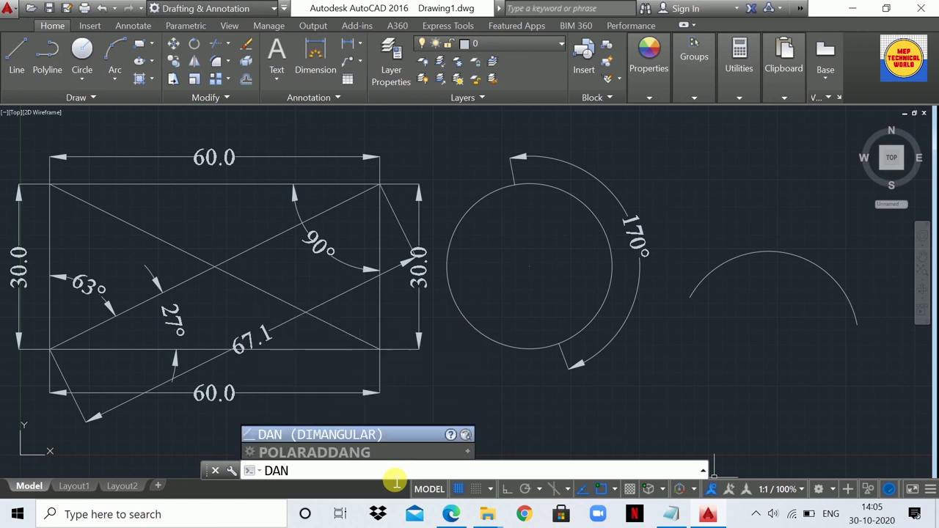
key(Return)
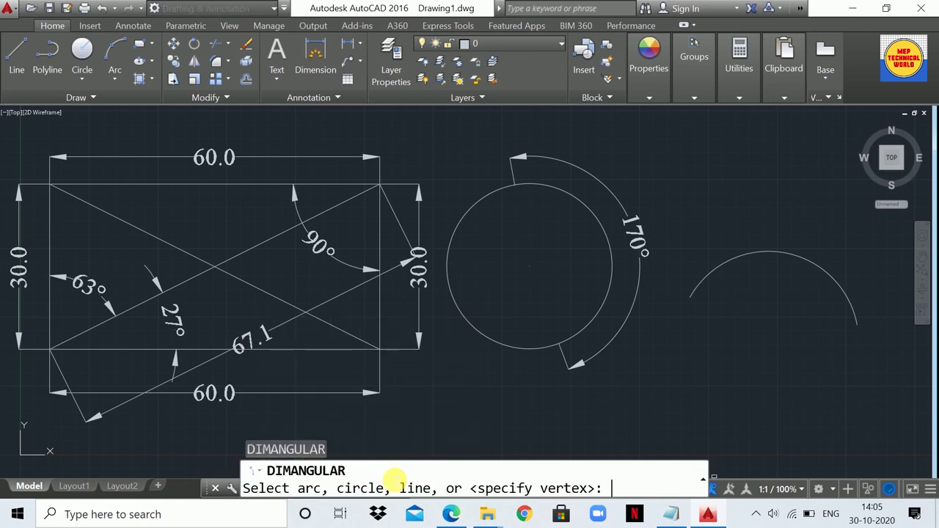
click(692, 294)
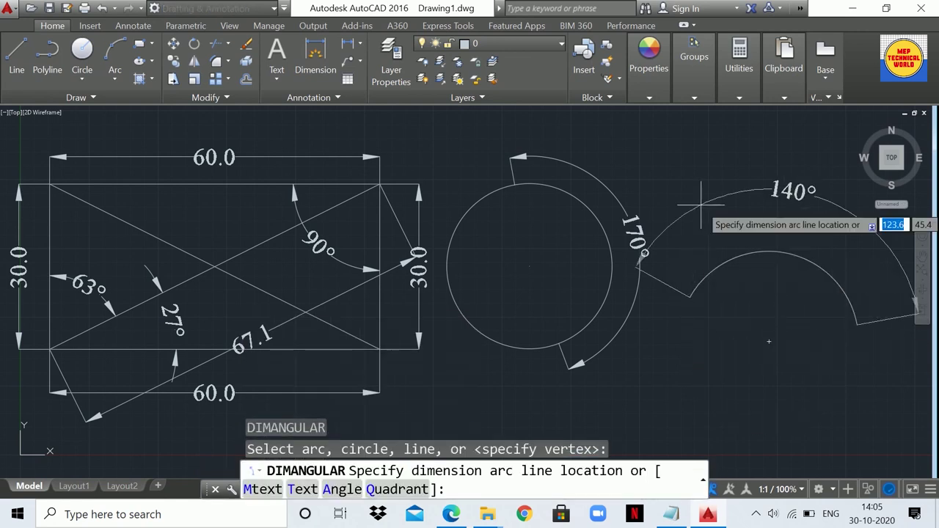
click(712, 238)
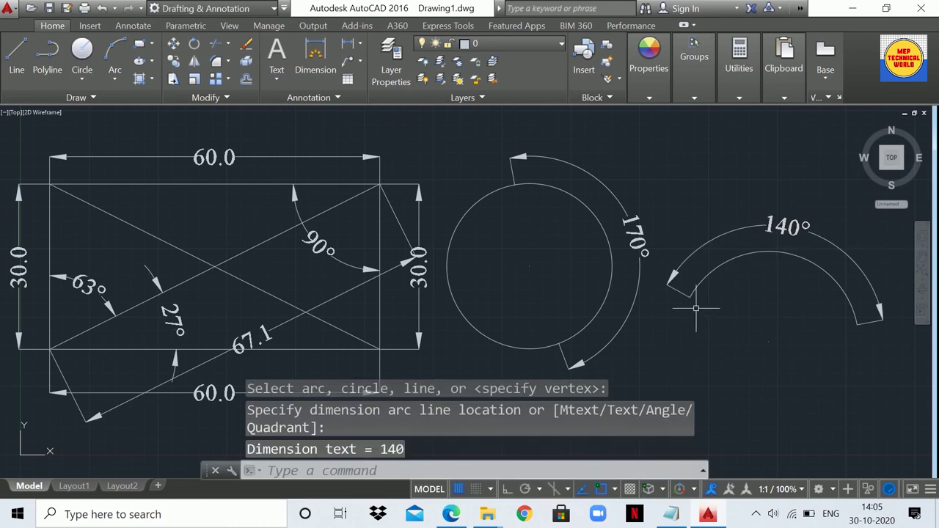